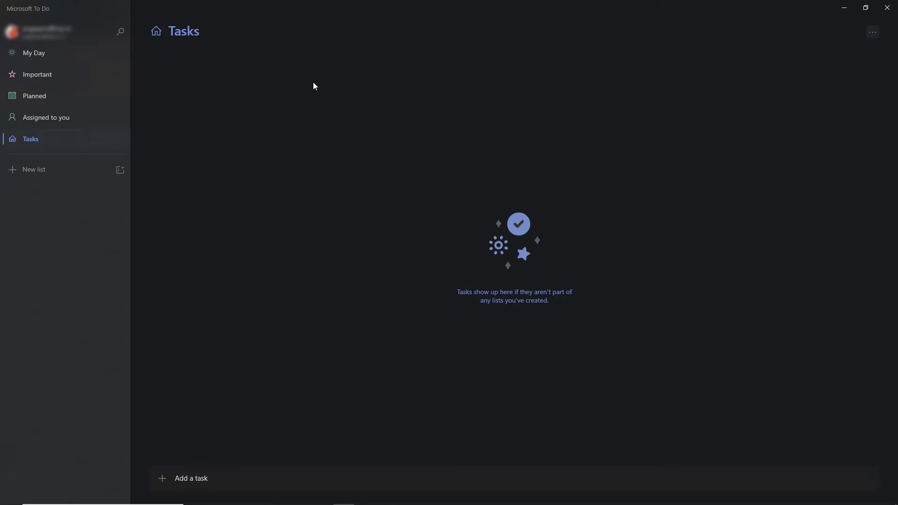
# Start a new task titled 'Clean House' in the task entry box
pyautogui.click(251, 474)
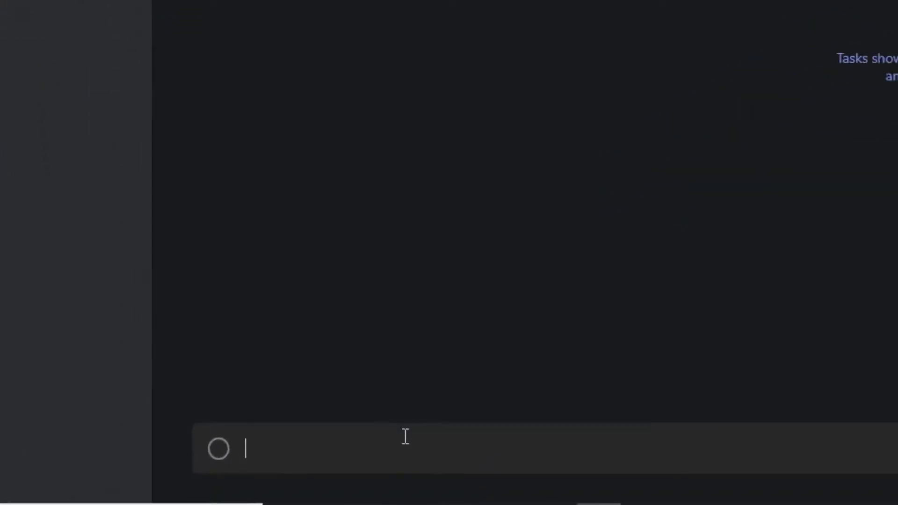
pyautogui.write('Clean House')
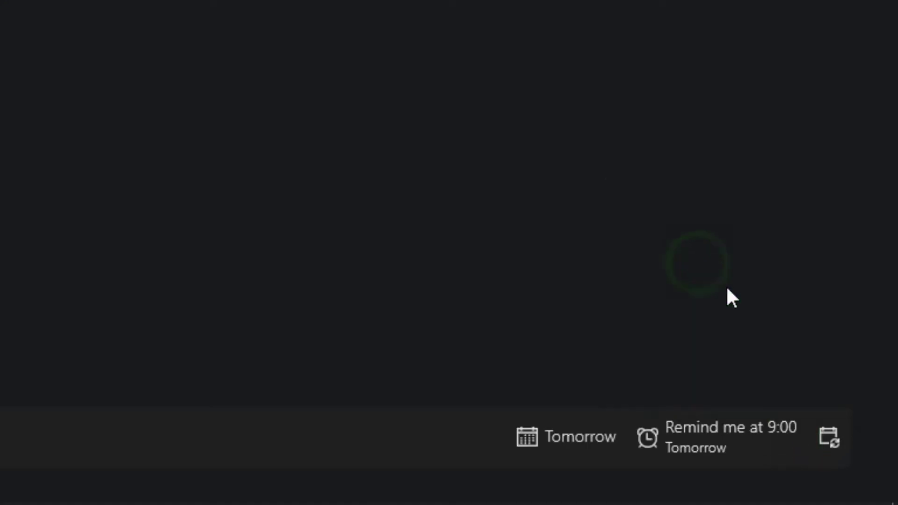
# Set a custom repeat, briefly trying weekly on Mon/Wed/Fri, then settling on every 1 month
pyautogui.click(832, 440)
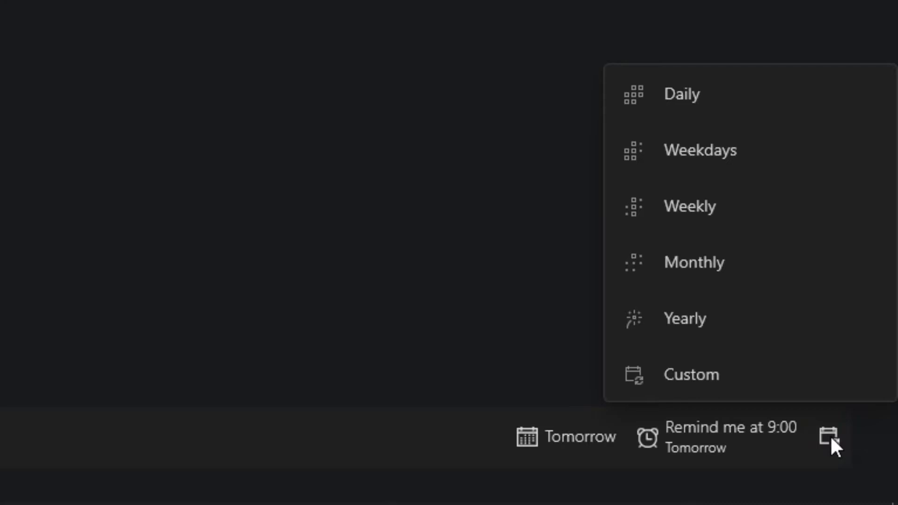
pyautogui.click(714, 373)
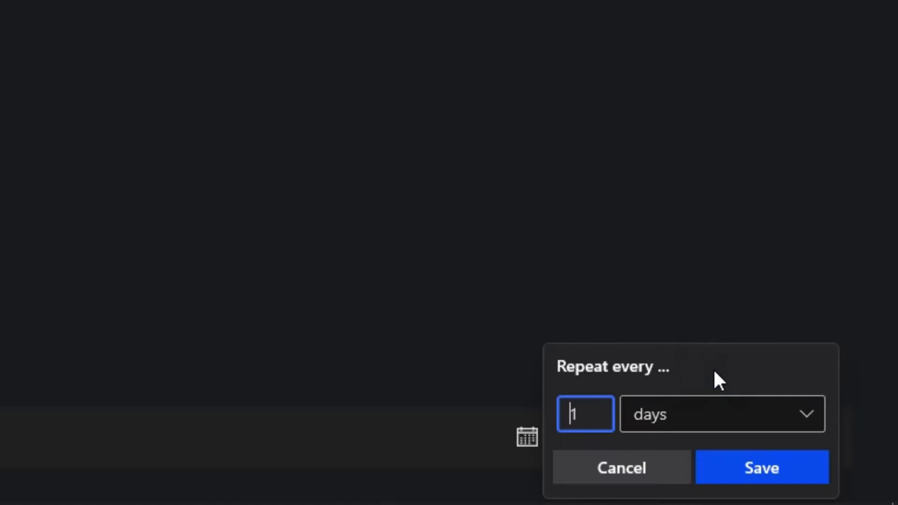
pyautogui.click(806, 416)
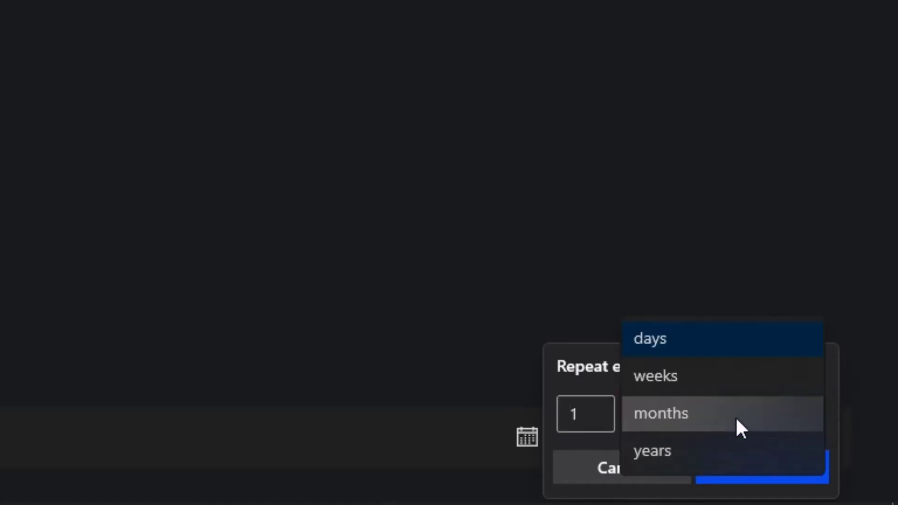
pyautogui.click(686, 396)
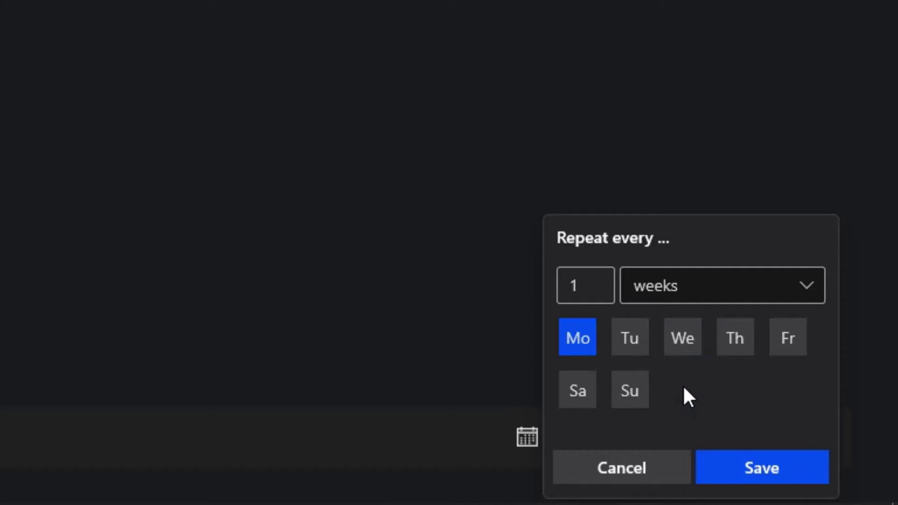
pyautogui.click(685, 337)
pyautogui.click(782, 340)
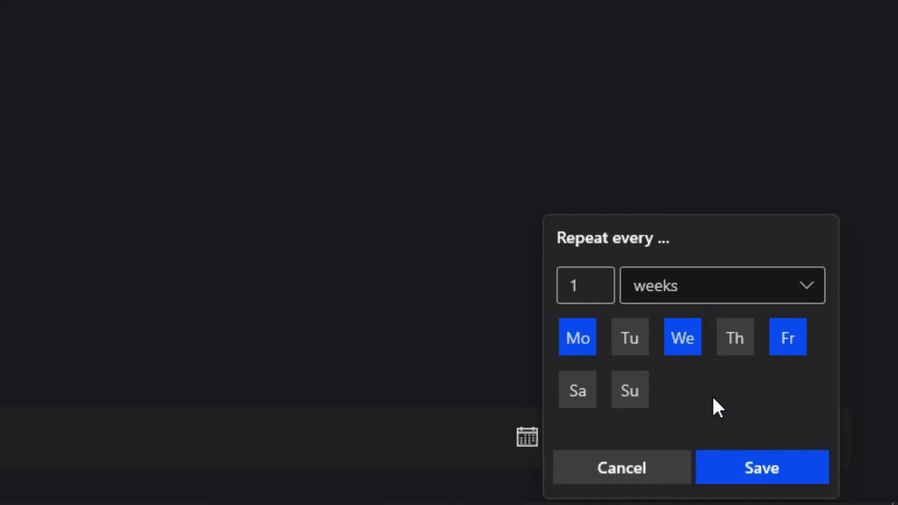
pyautogui.click(774, 287)
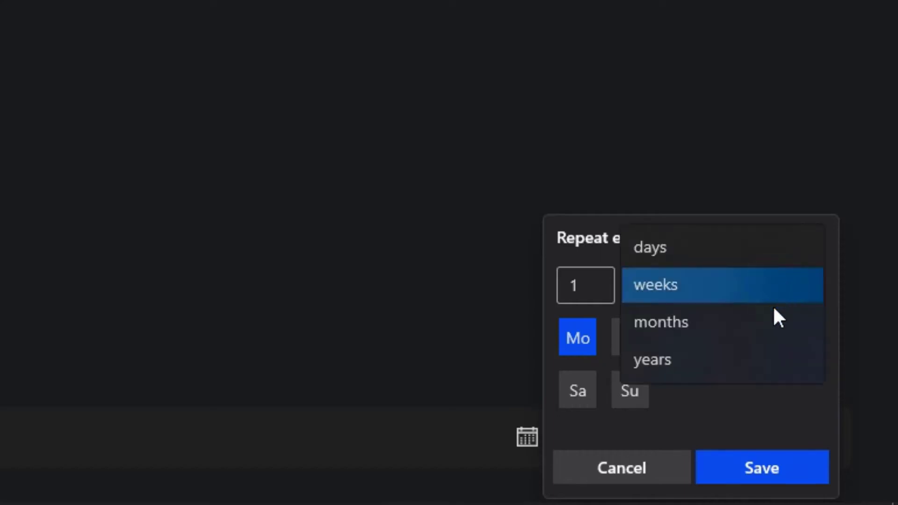
pyautogui.click(697, 335)
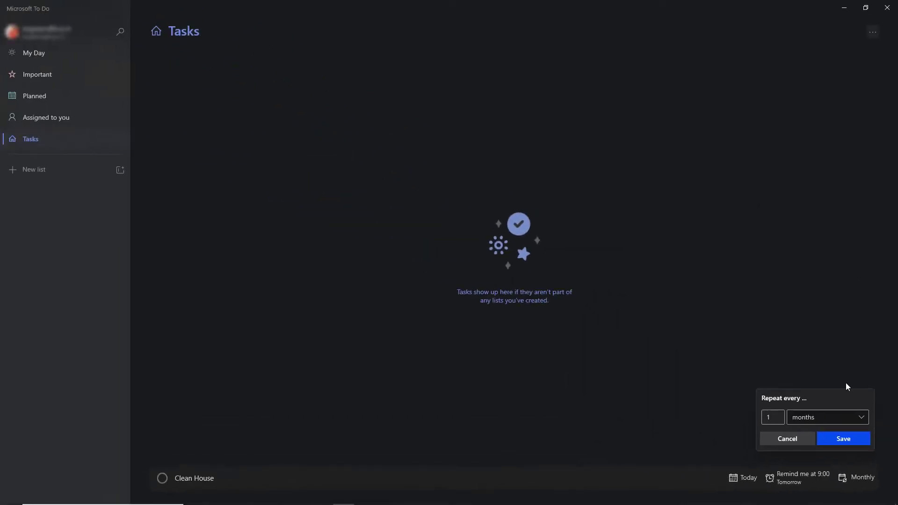
# Save the monthly repeat, add Clean House to the Tasks list, and open its details
pyautogui.click(843, 439)
pyautogui.click(346, 475)
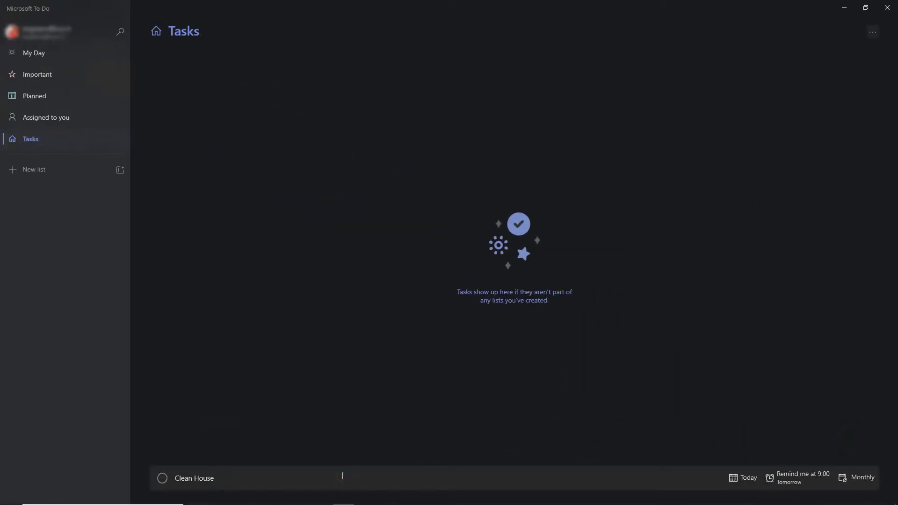
pyautogui.press('Return')
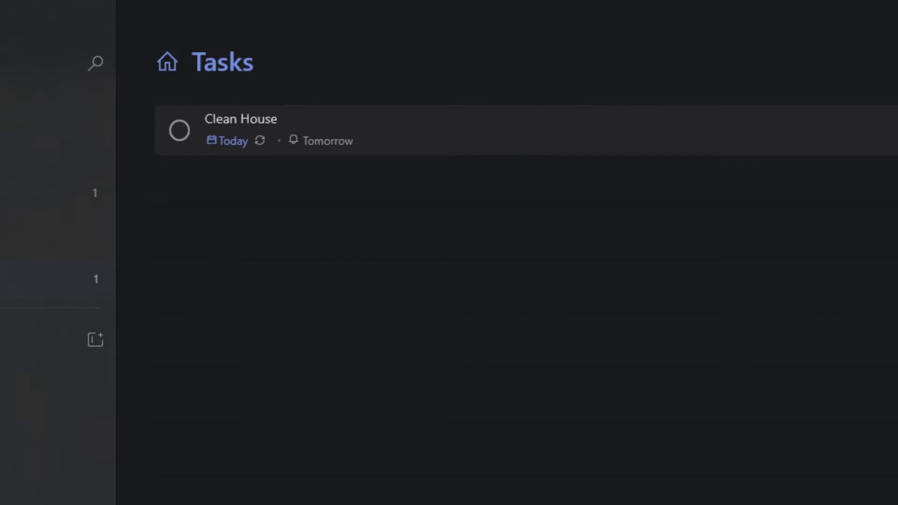
pyautogui.click(650, 104)
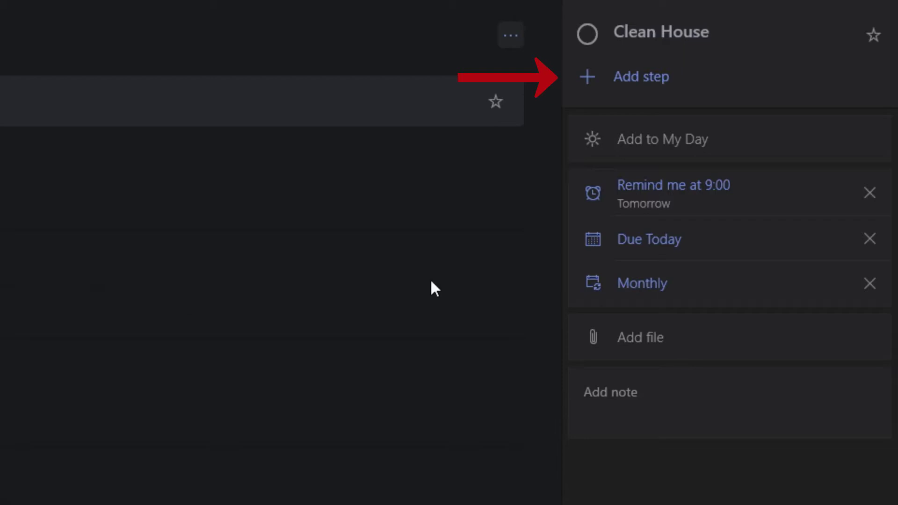
# Add the steps 'do the dishes' and 'vacuum clean' to Clean House
pyautogui.click(625, 76)
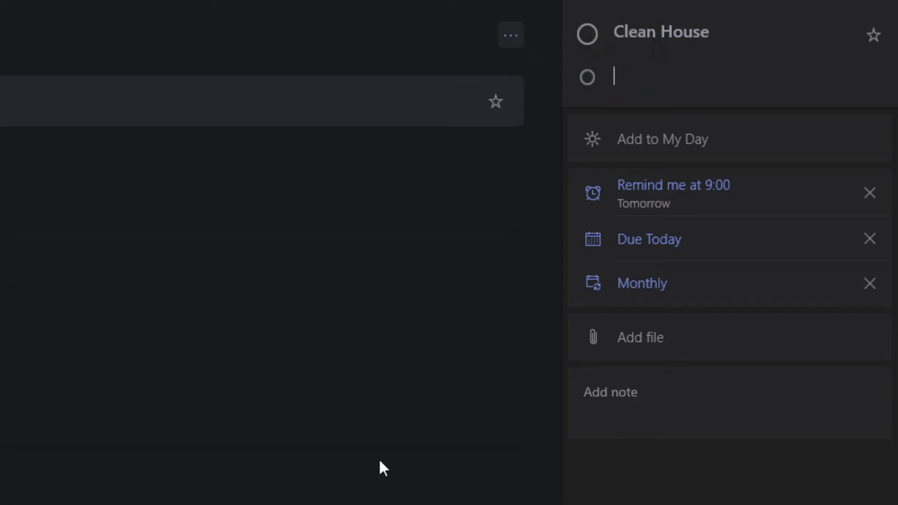
pyautogui.write('do the dishes')
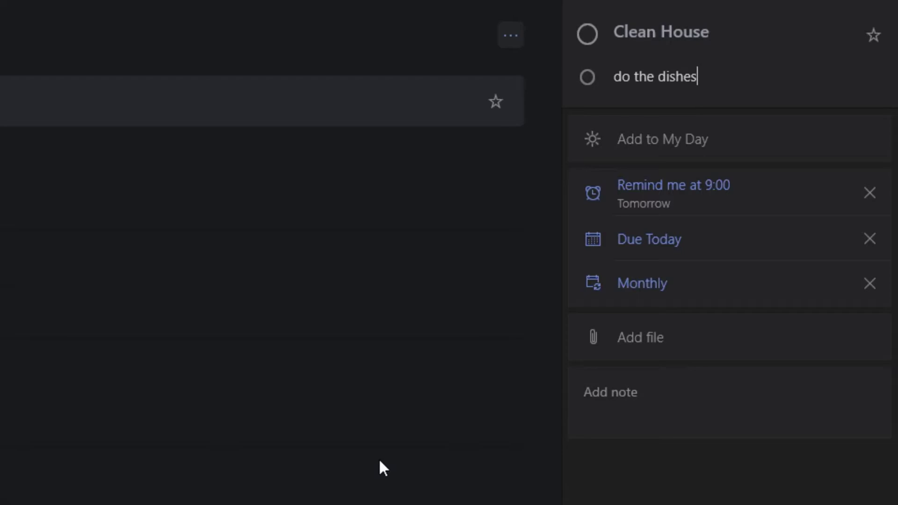
pyautogui.press('Return')
pyautogui.write('vacuum')
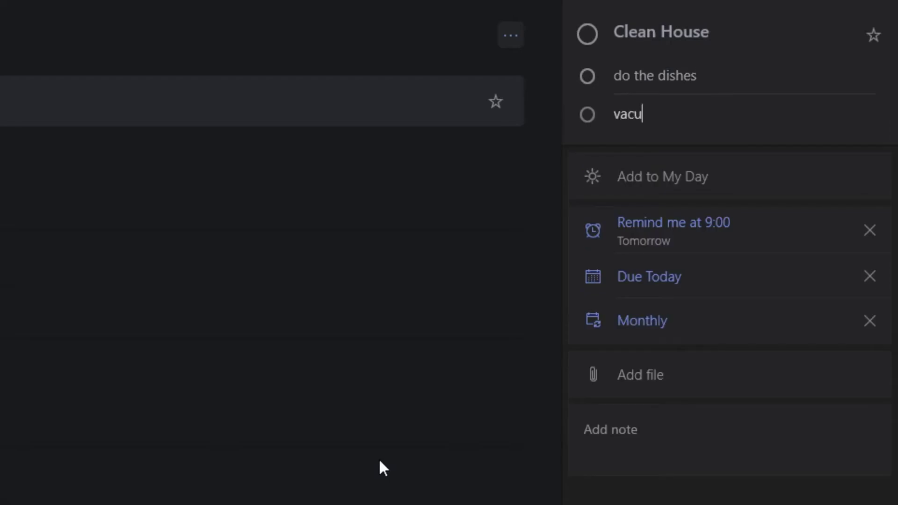
pyautogui.write(' clean')
pyautogui.press('Return')
pyautogui.click(390, 426)
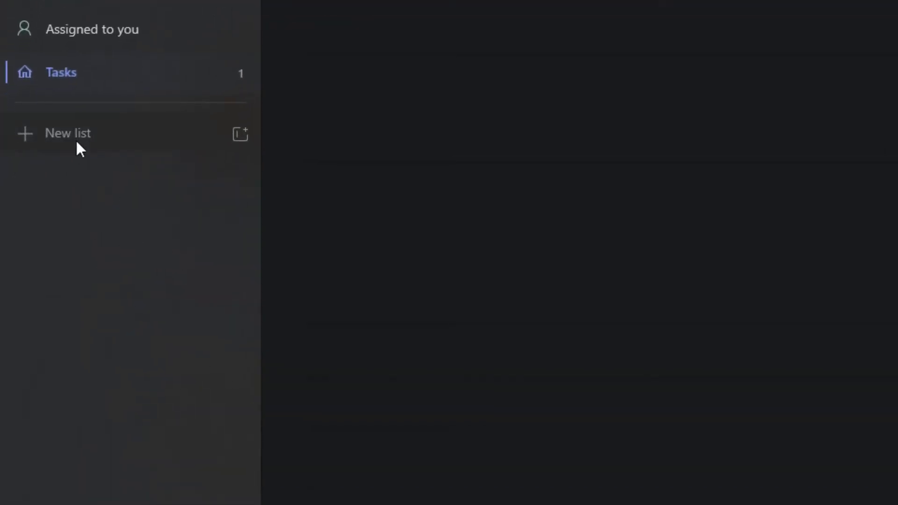
# Create two new lists named 'salary' and 'savings'
pyautogui.click(77, 143)
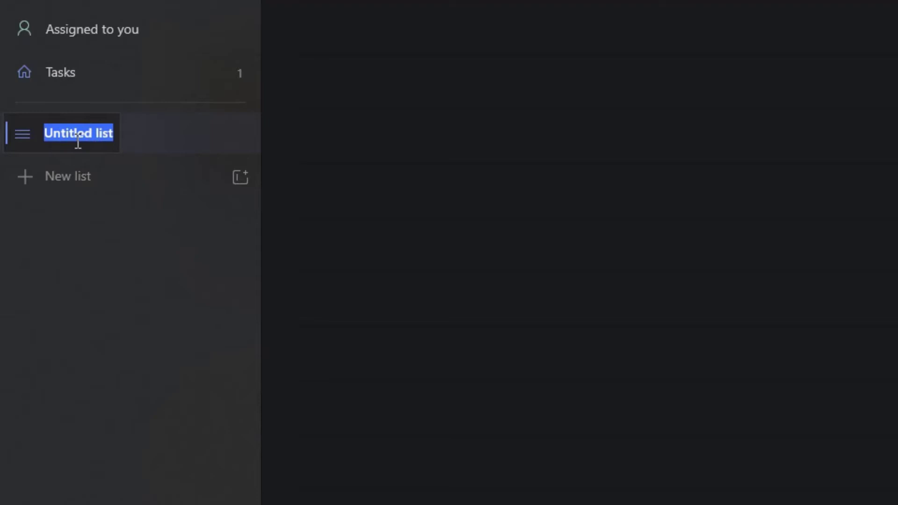
pyautogui.write('salary')
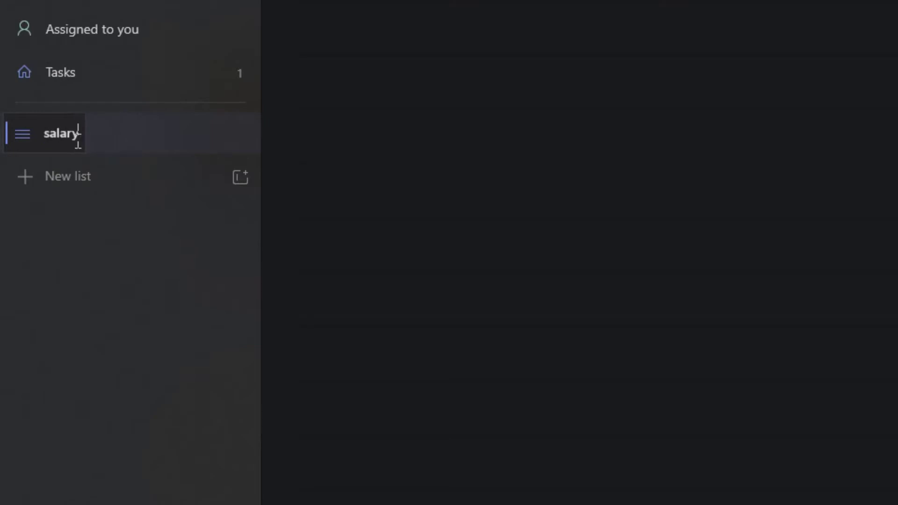
pyautogui.press('Return')
pyautogui.click(81, 175)
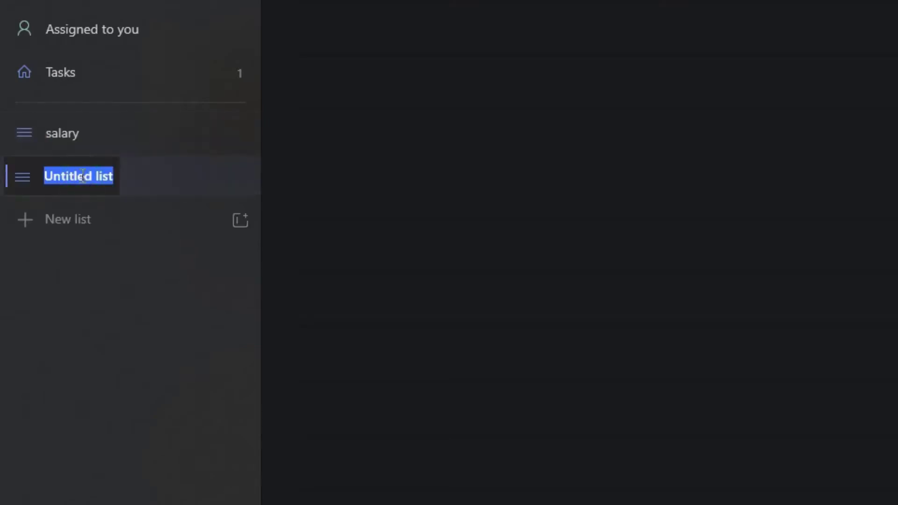
pyautogui.write('savings')
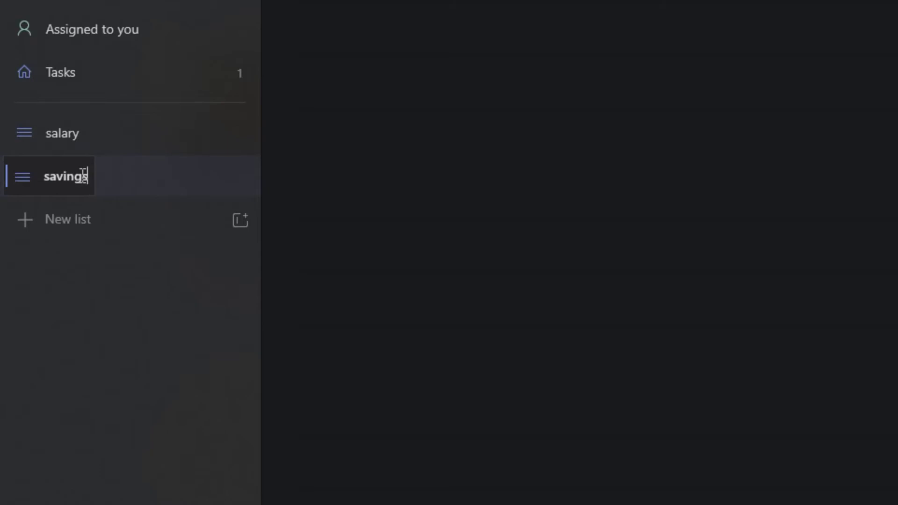
pyautogui.press('Return')
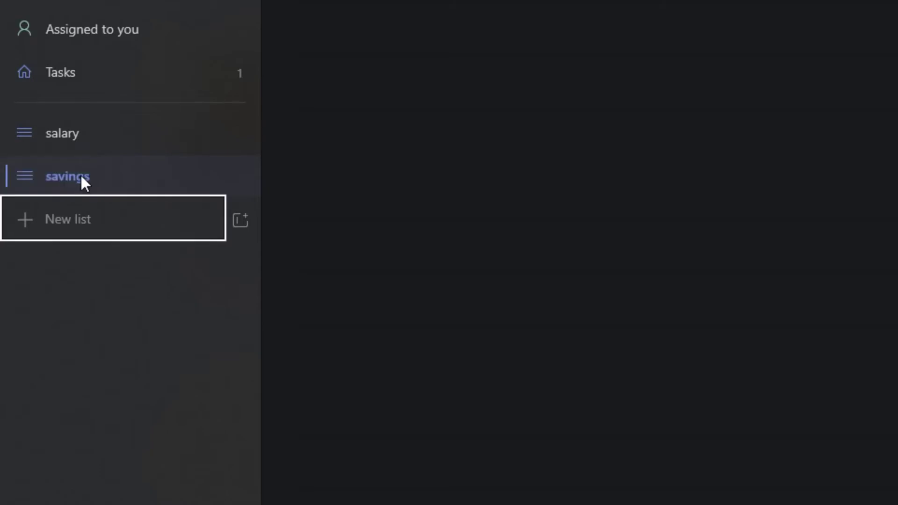
# Create a 'finance' group, drag both lists into it, and expand it
pyautogui.click(243, 223)
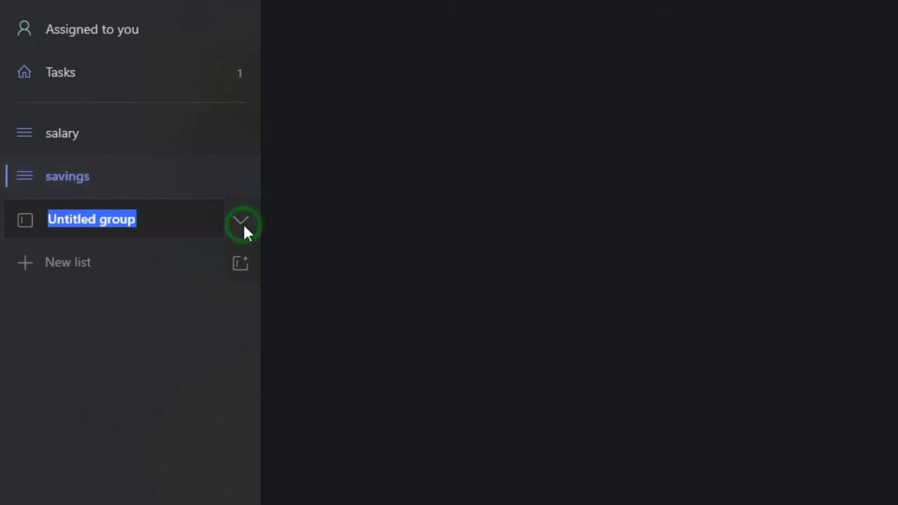
pyautogui.write('finan')
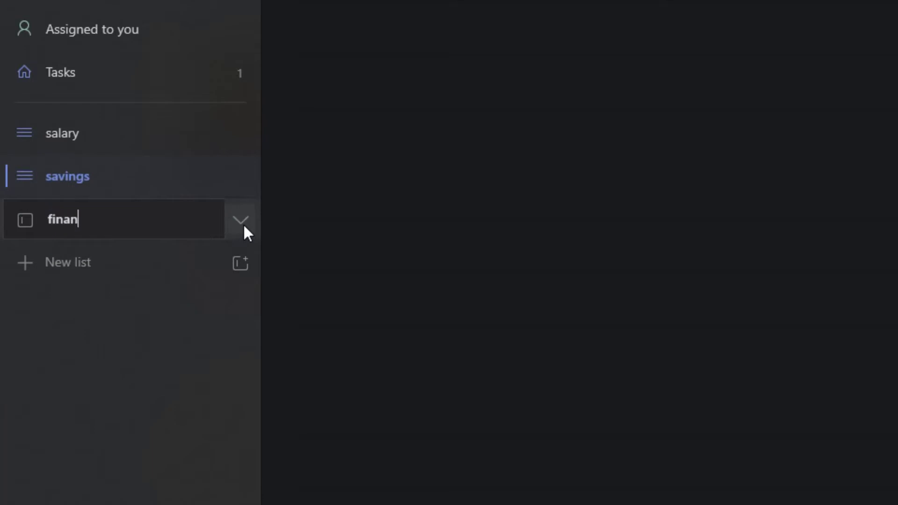
pyautogui.write('ce')
pyautogui.press('Return')
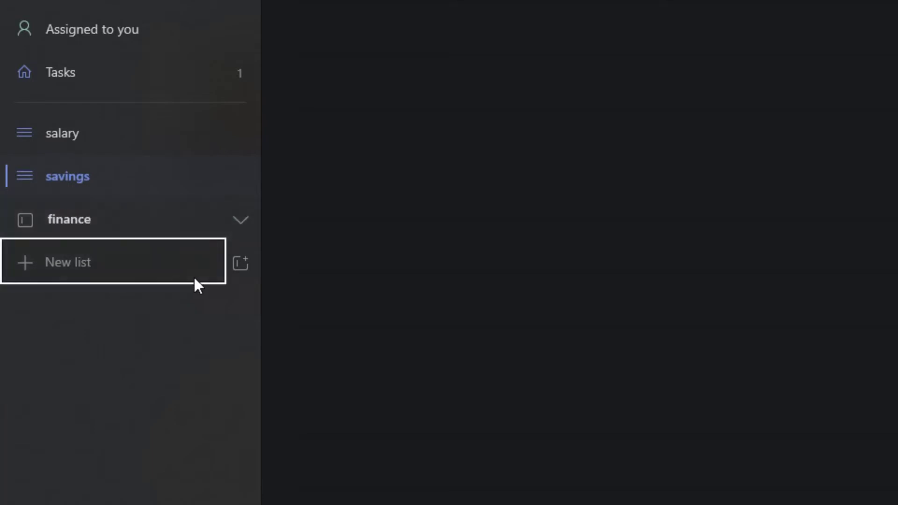
pyautogui.moveTo(25, 135); pyautogui.dragTo(81, 221)
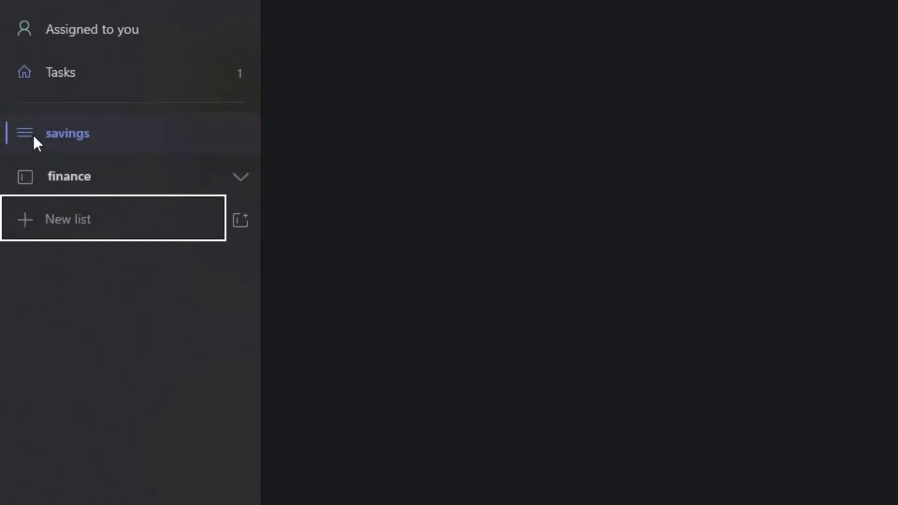
pyautogui.moveTo(32, 134); pyautogui.dragTo(74, 183)
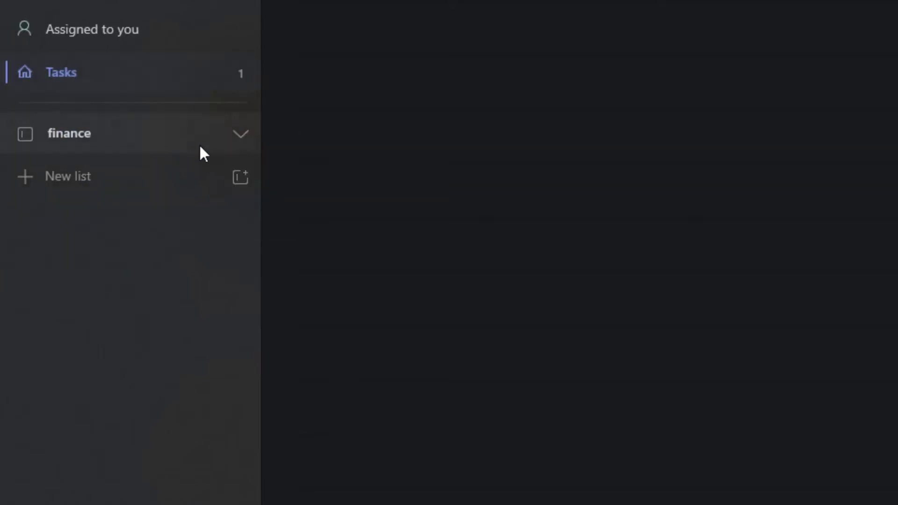
pyautogui.click(240, 135)
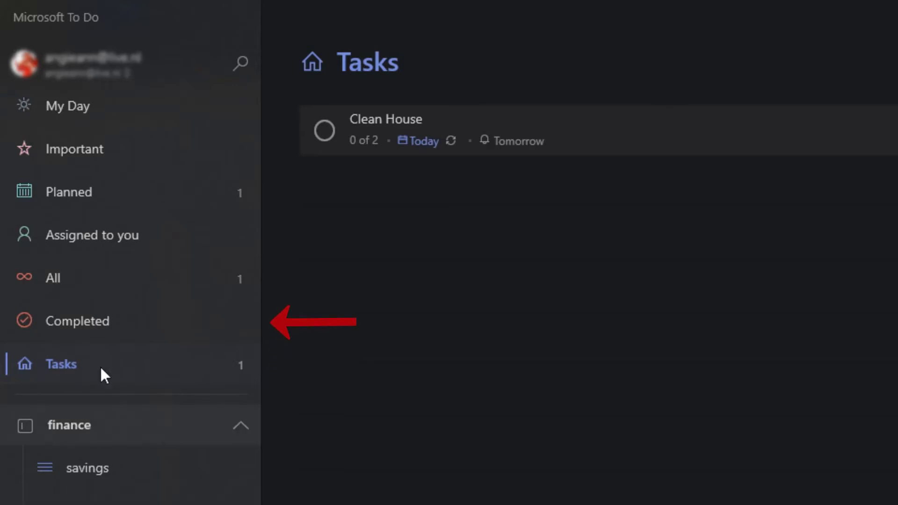
# Browse the Completed, All, Assigned to you and Planned views, ending on Important
pyautogui.click(93, 324)
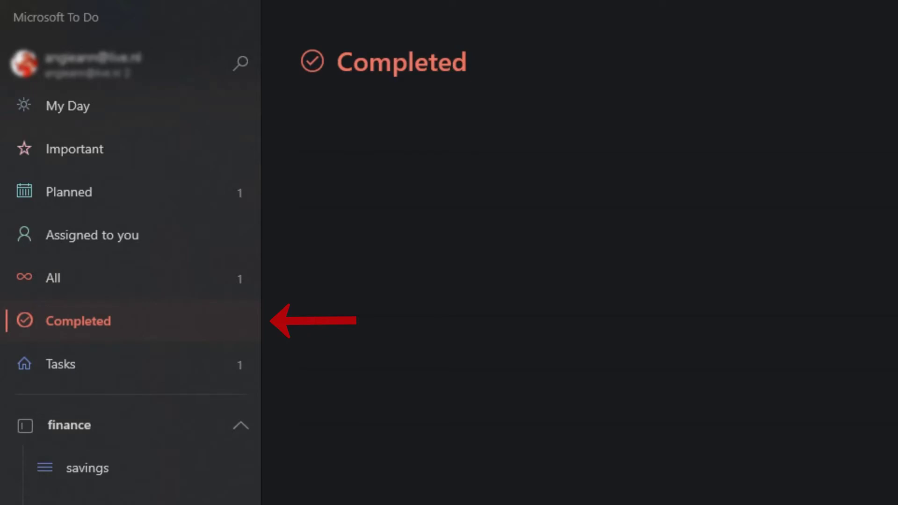
pyautogui.click(102, 275)
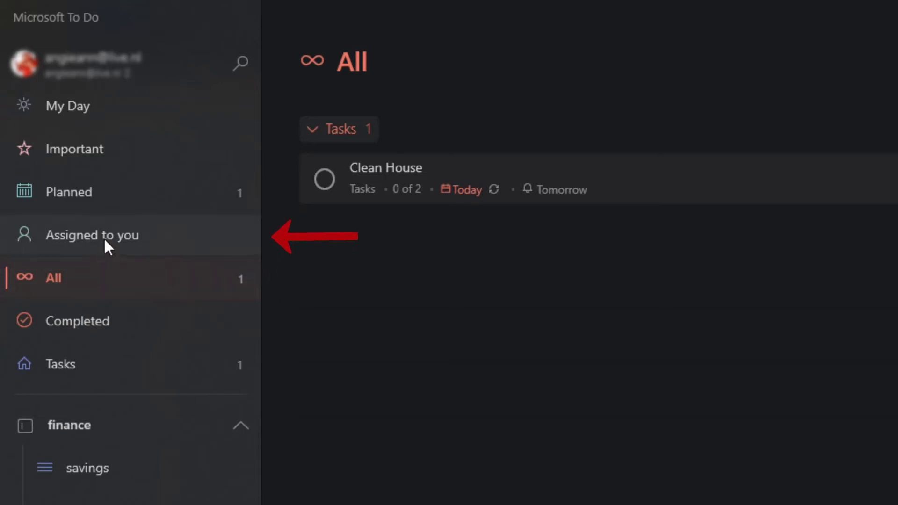
pyautogui.click(164, 237)
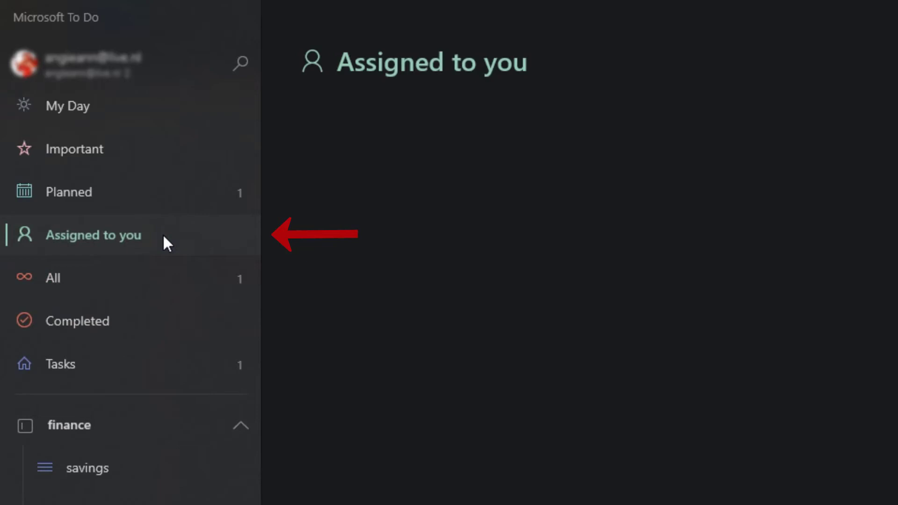
pyautogui.click(149, 196)
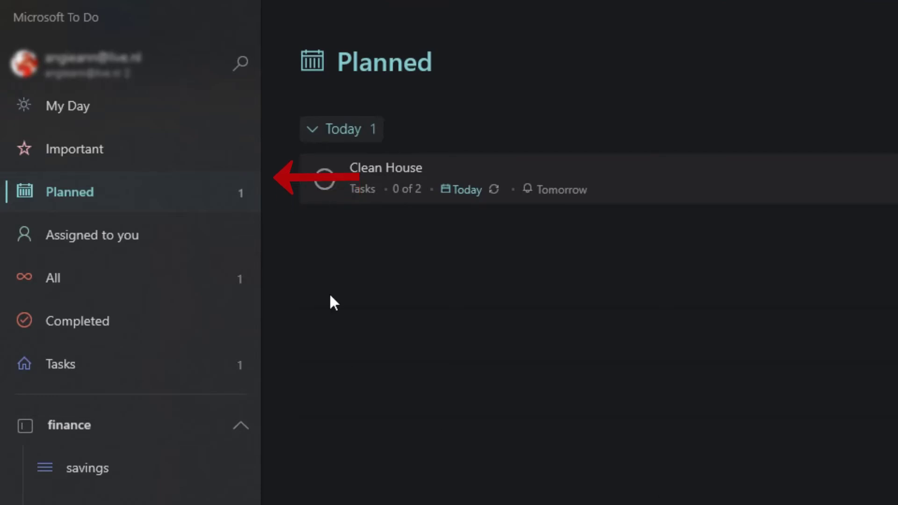
pyautogui.click(61, 148)
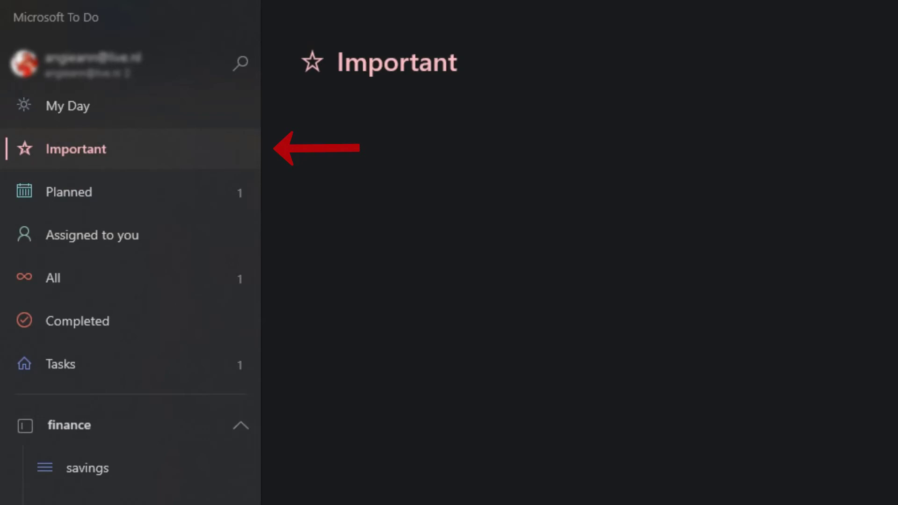
# Switch to the My Day view, dated zondag 10 mei
pyautogui.click(97, 111)
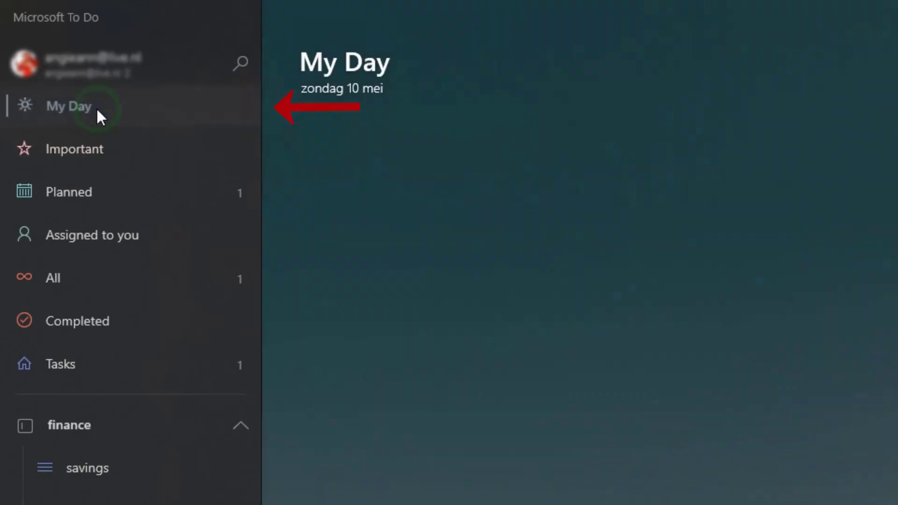